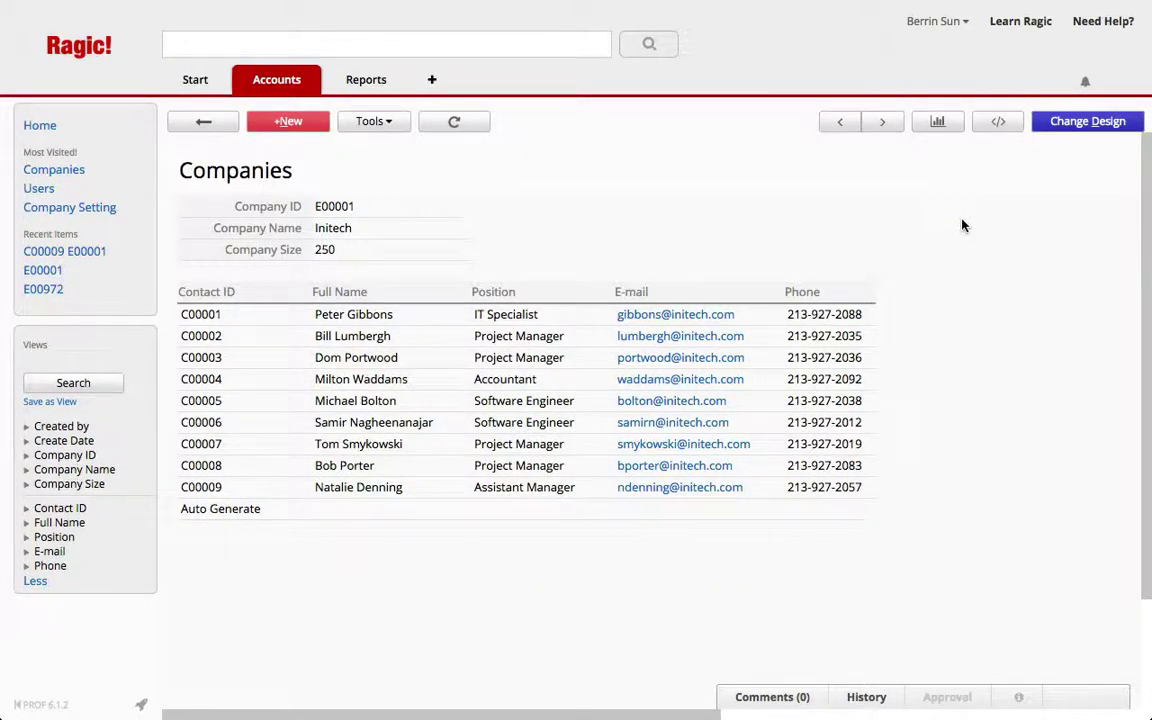
Examine the company listing and the Initech record with its contacts subtable, and switch to Microsoft Excel to view the source spreadsheet
{"action": "left_click", "coordinate": [200, 121]}
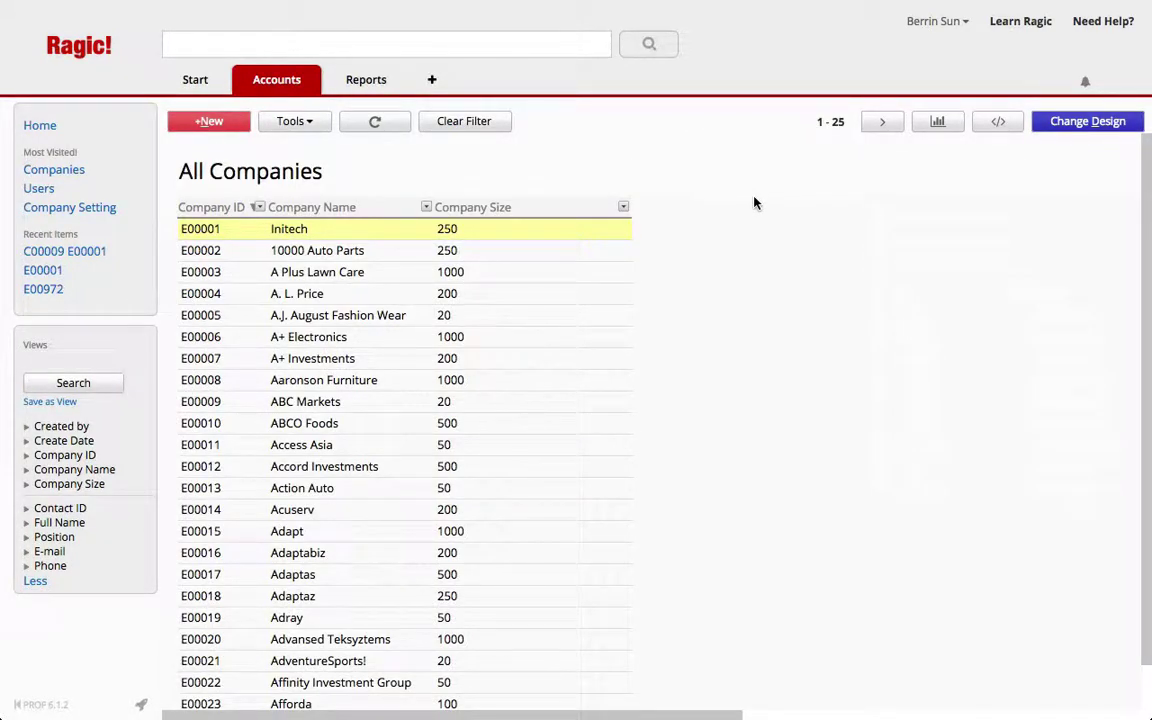
{"action": "left_click", "coordinate": [614, 230]}
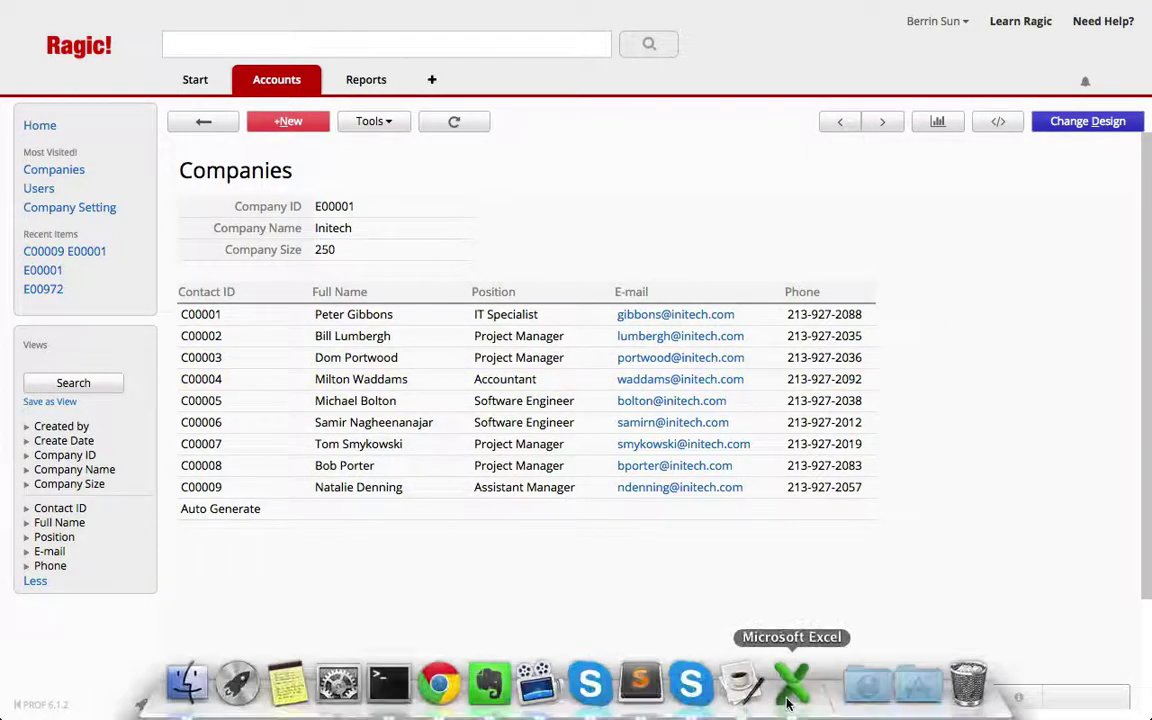
{"action": "left_click", "coordinate": [788, 690]}
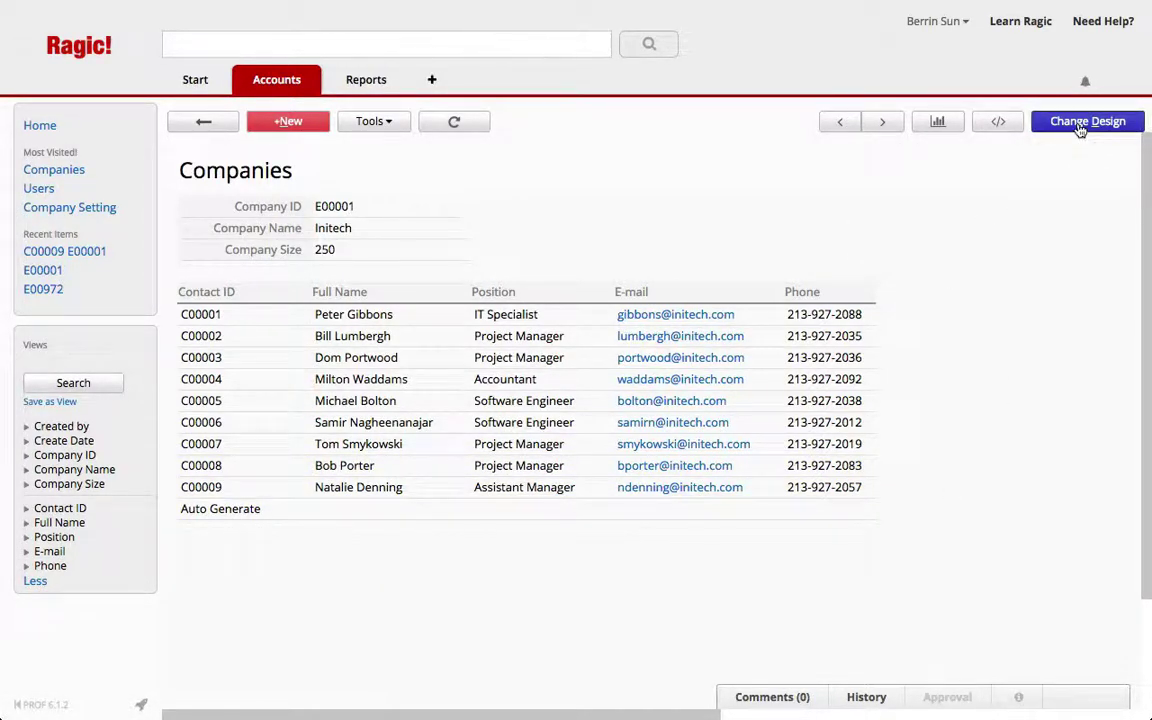
In the Companies sheet's design, create a new form from the contacts subtable
{"action": "left_click", "coordinate": [1080, 124]}
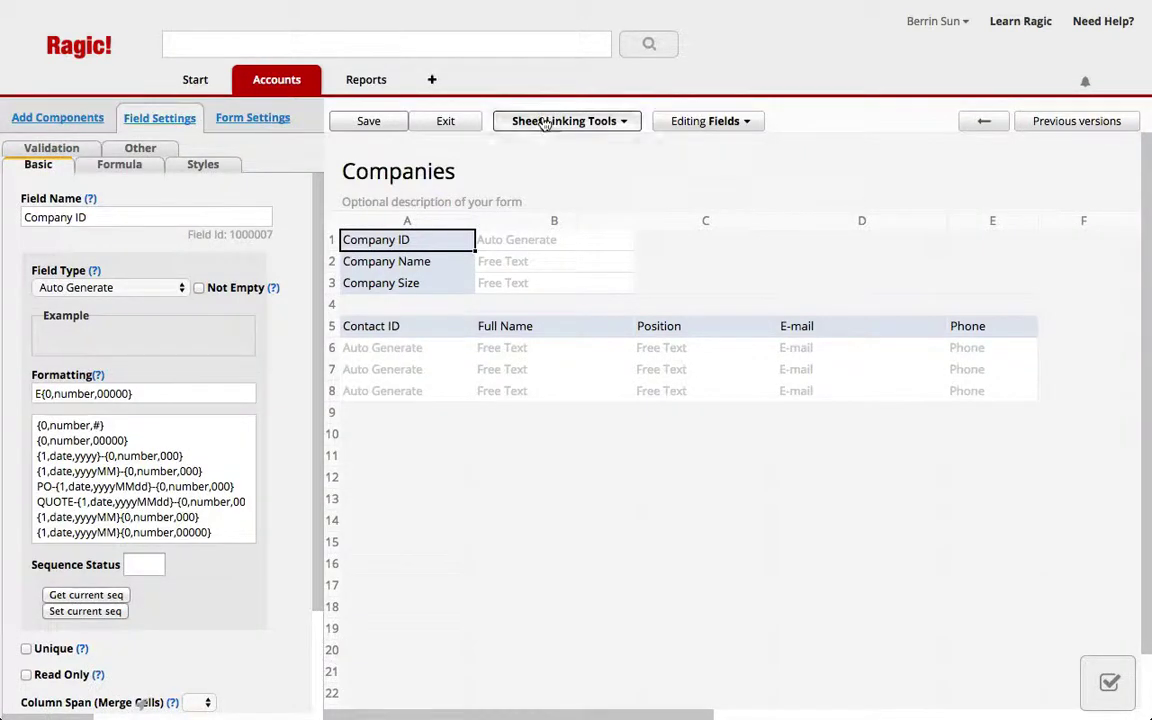
{"action": "left_click", "coordinate": [544, 121]}
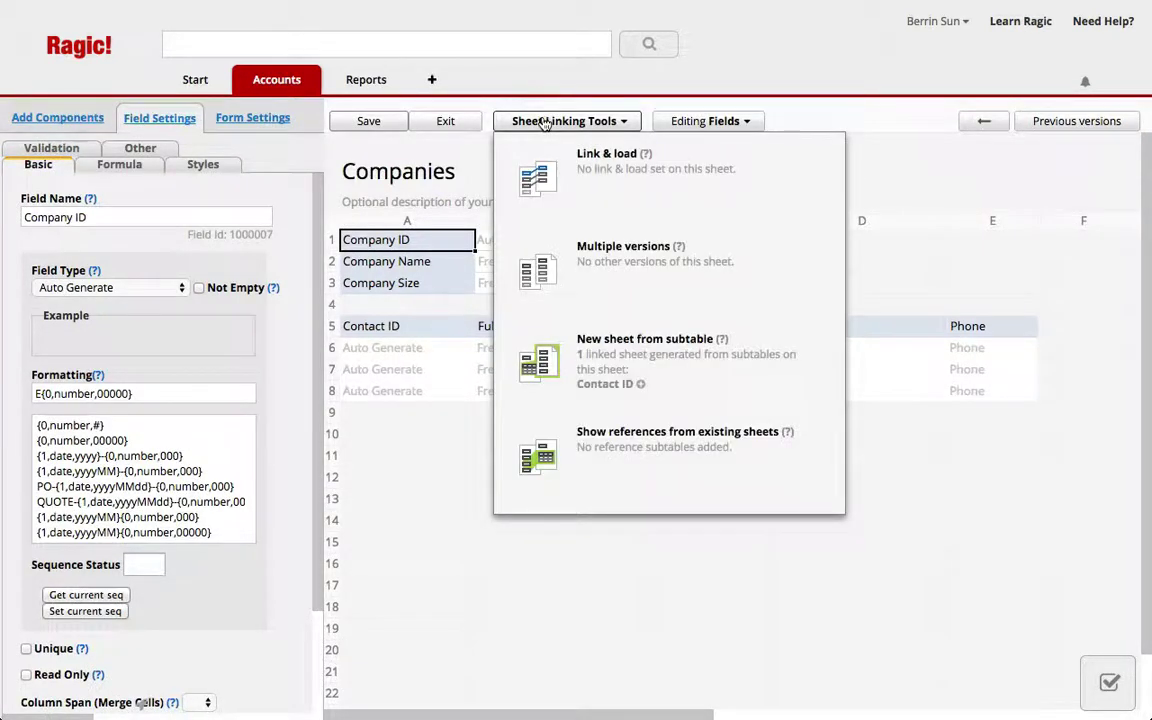
{"action": "left_click", "coordinate": [690, 354]}
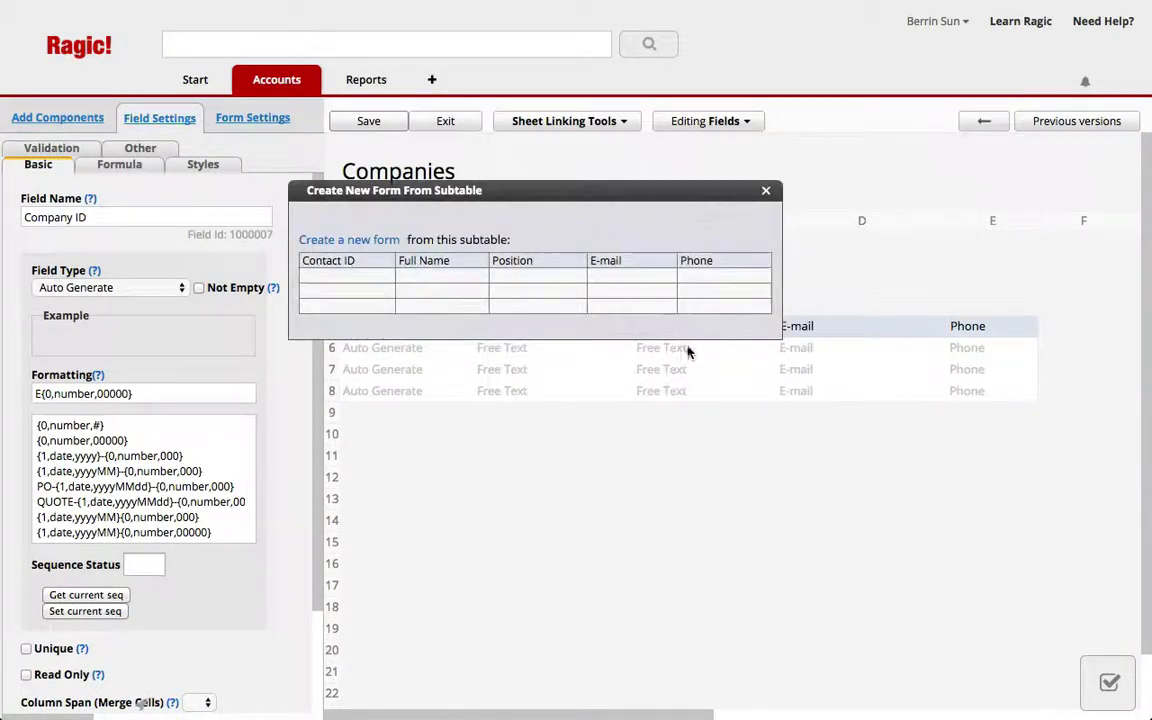
{"action": "left_click", "coordinate": [350, 240]}
{"action": "key", "text": "Return"}
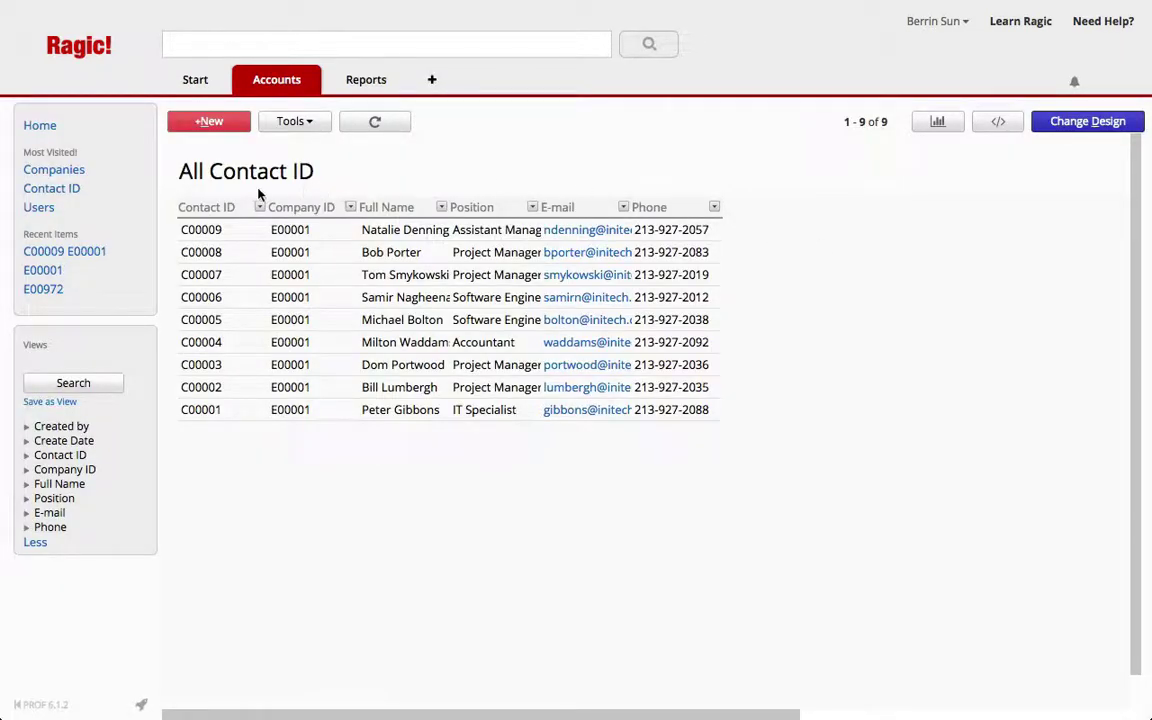
Add the Company Name field linked from the parent Companies sheet below Company ID in the Contact ID form, and save the design
{"action": "left_click", "coordinate": [411, 231]}
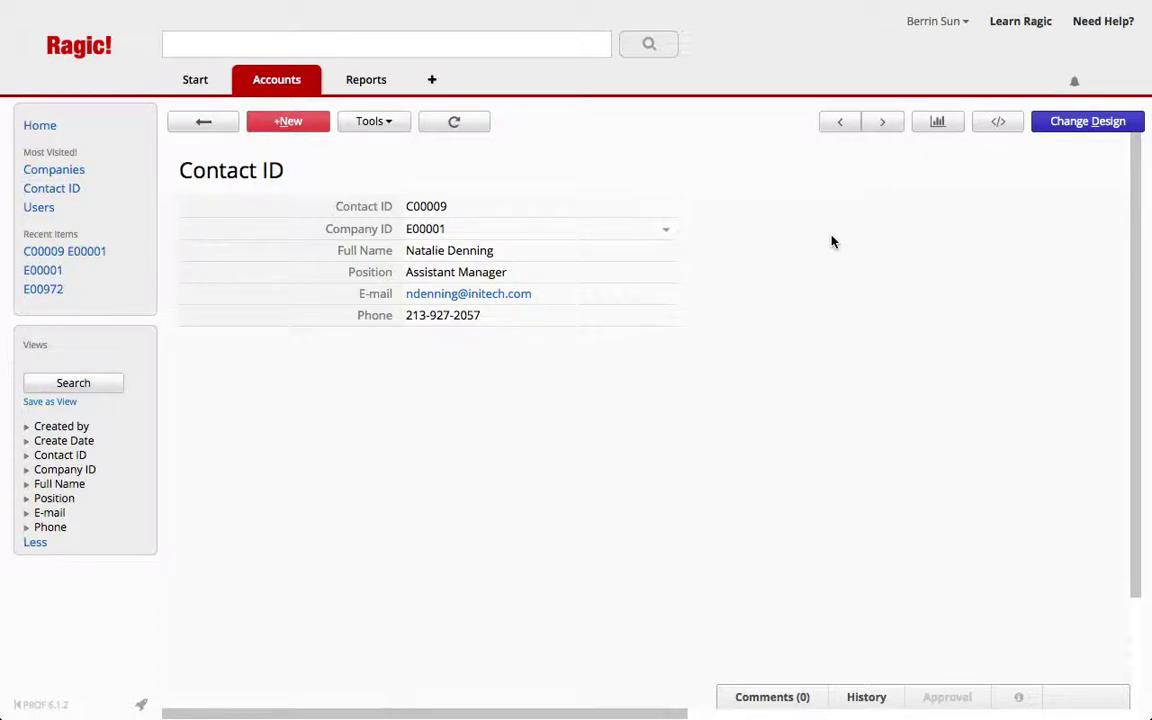
{"action": "left_click", "coordinate": [1066, 124]}
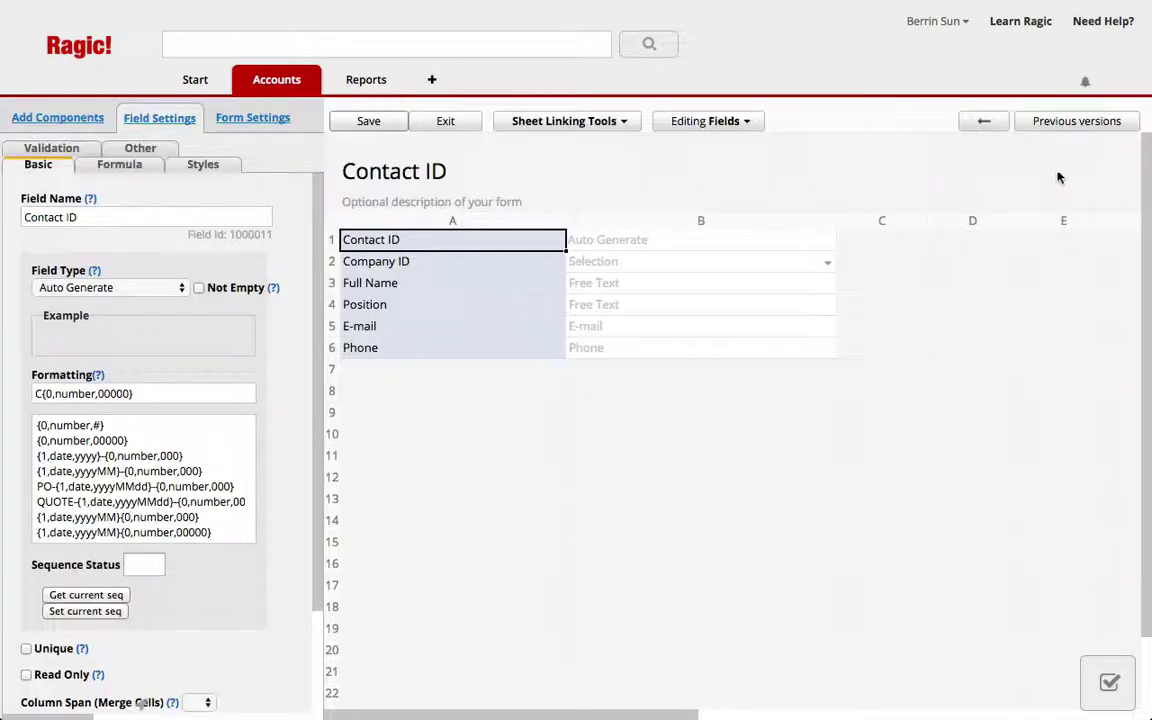
{"action": "left_click", "coordinate": [600, 121]}
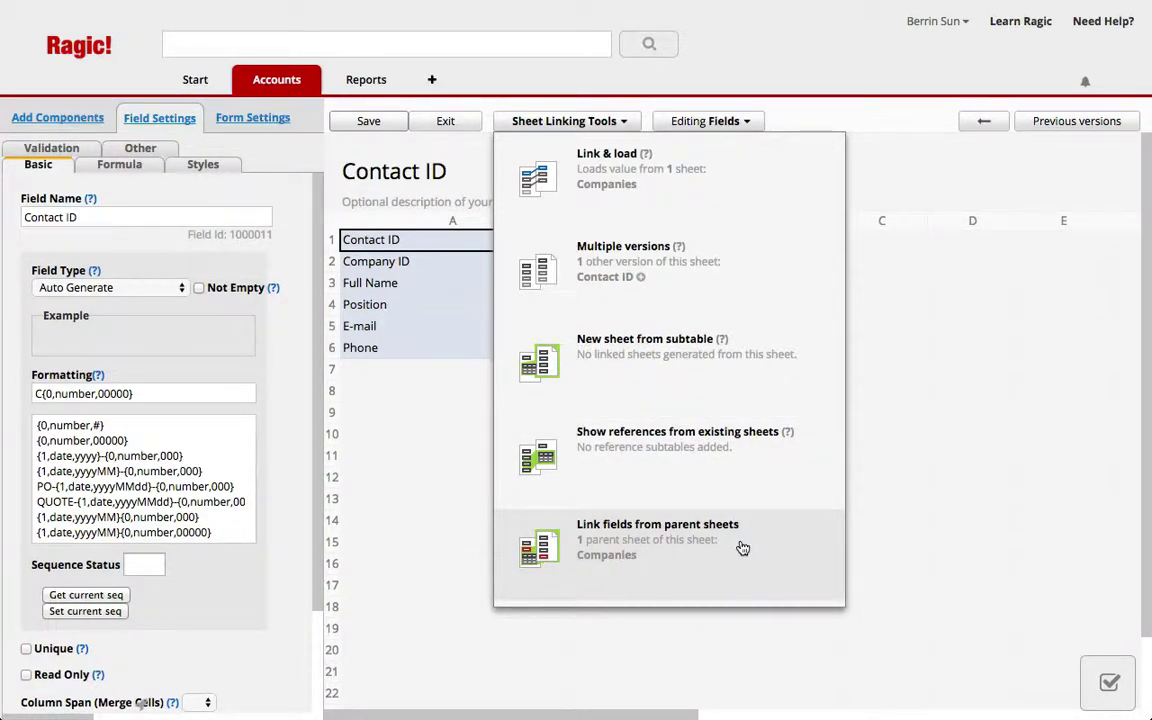
{"action": "left_click", "coordinate": [611, 560]}
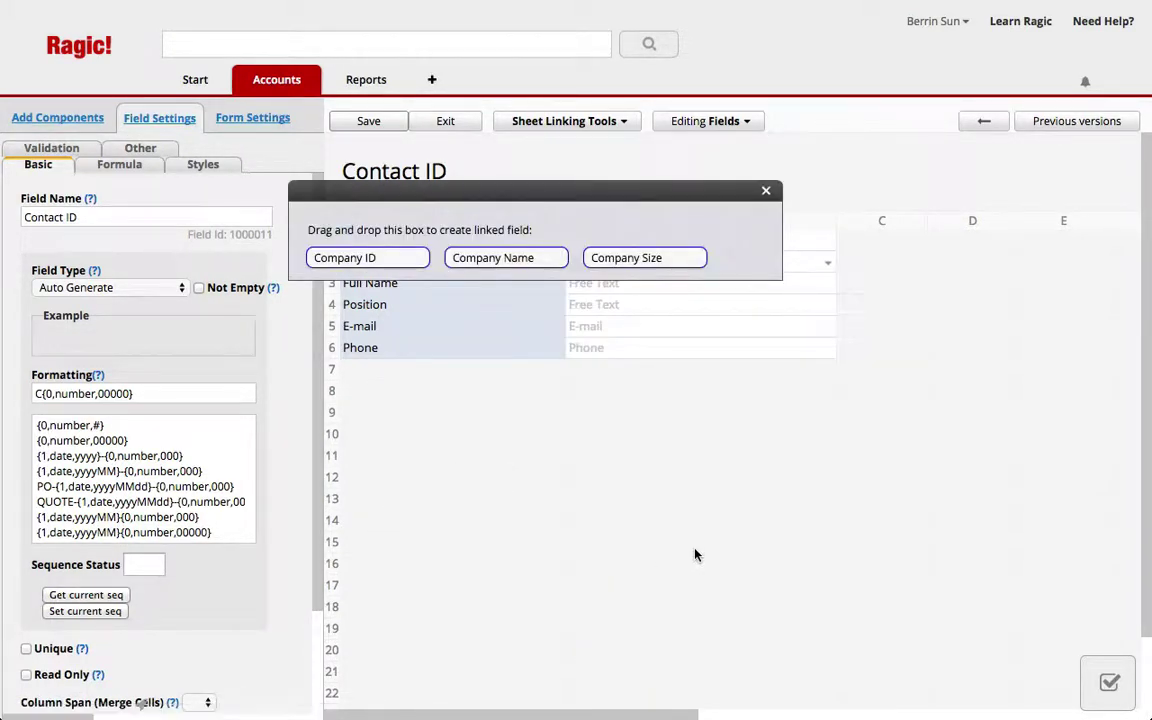
{"action": "left_click_drag", "start_coordinate": [576, 195], "coordinate": [880, 119]}
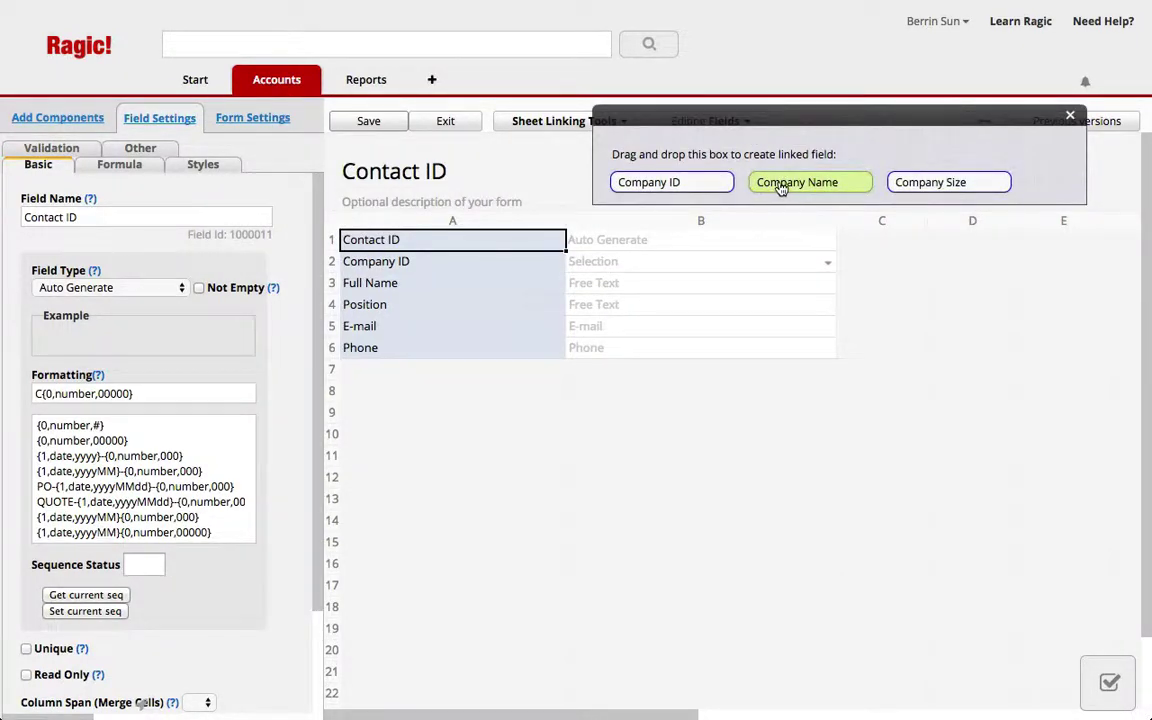
{"action": "left_click_drag", "start_coordinate": [781, 189], "coordinate": [551, 287]}
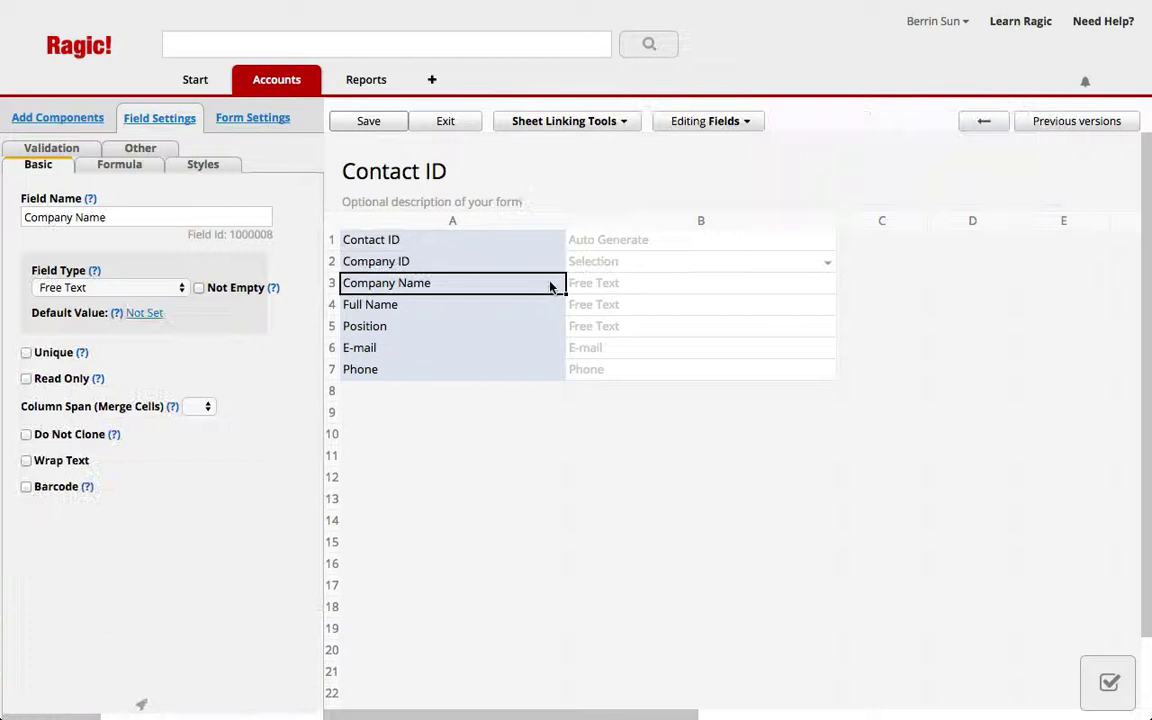
{"action": "left_click", "coordinate": [368, 121]}
{"action": "left_click", "coordinate": [439, 121]}
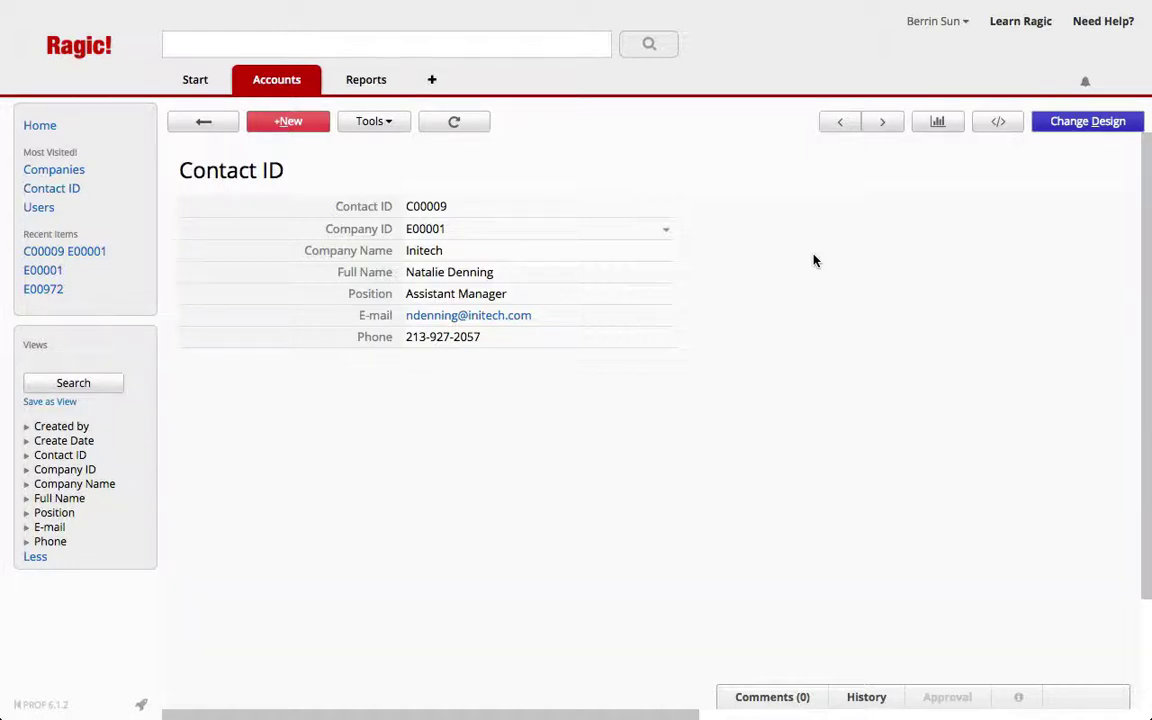
Upload Companies_Contacts.csv from the Import Files folder for import into the Contact ID sheet, accepting its first row as the header with UTF-8 encoding
{"action": "left_click", "coordinate": [369, 121]}
{"action": "left_click", "coordinate": [795, 189]}
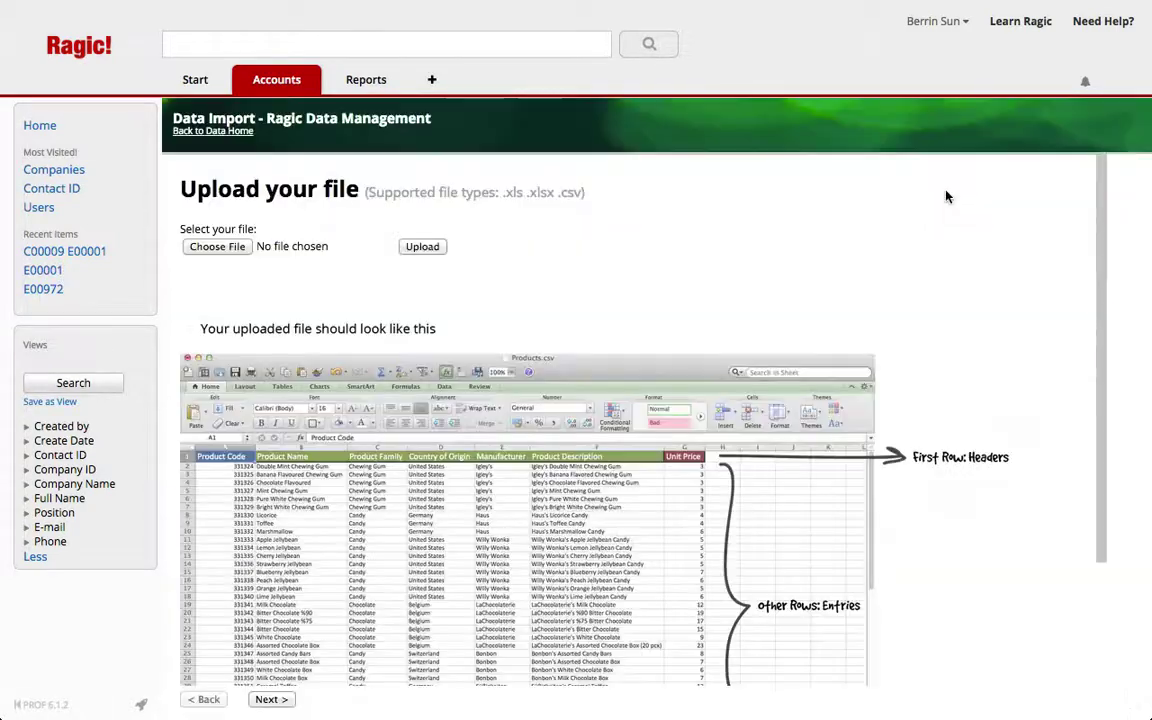
{"action": "left_click", "coordinate": [217, 246]}
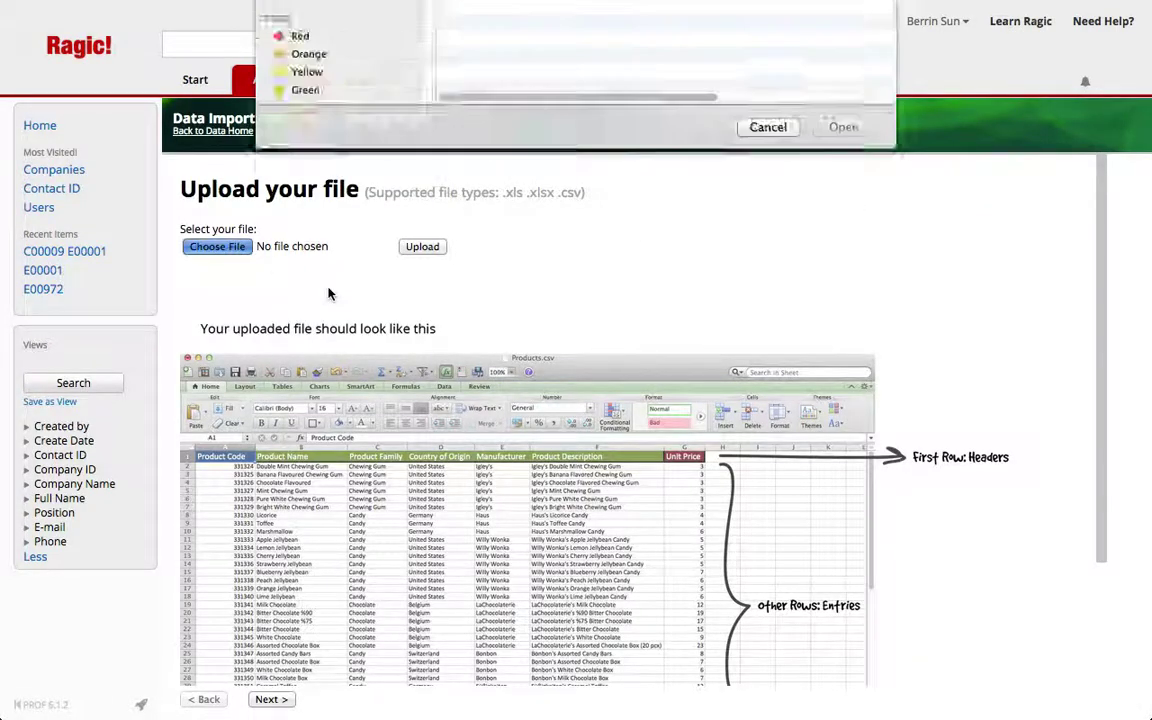
{"action": "left_click", "coordinate": [492, 160]}
{"action": "left_click", "coordinate": [590, 63]}
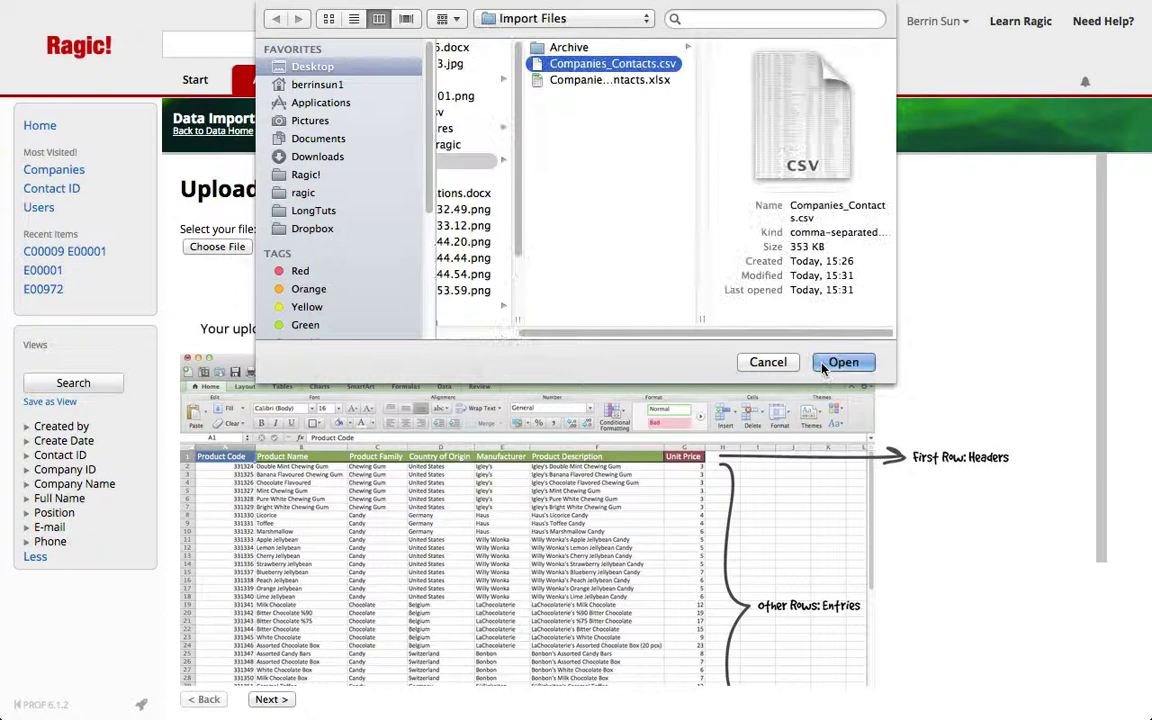
{"action": "left_click", "coordinate": [843, 362]}
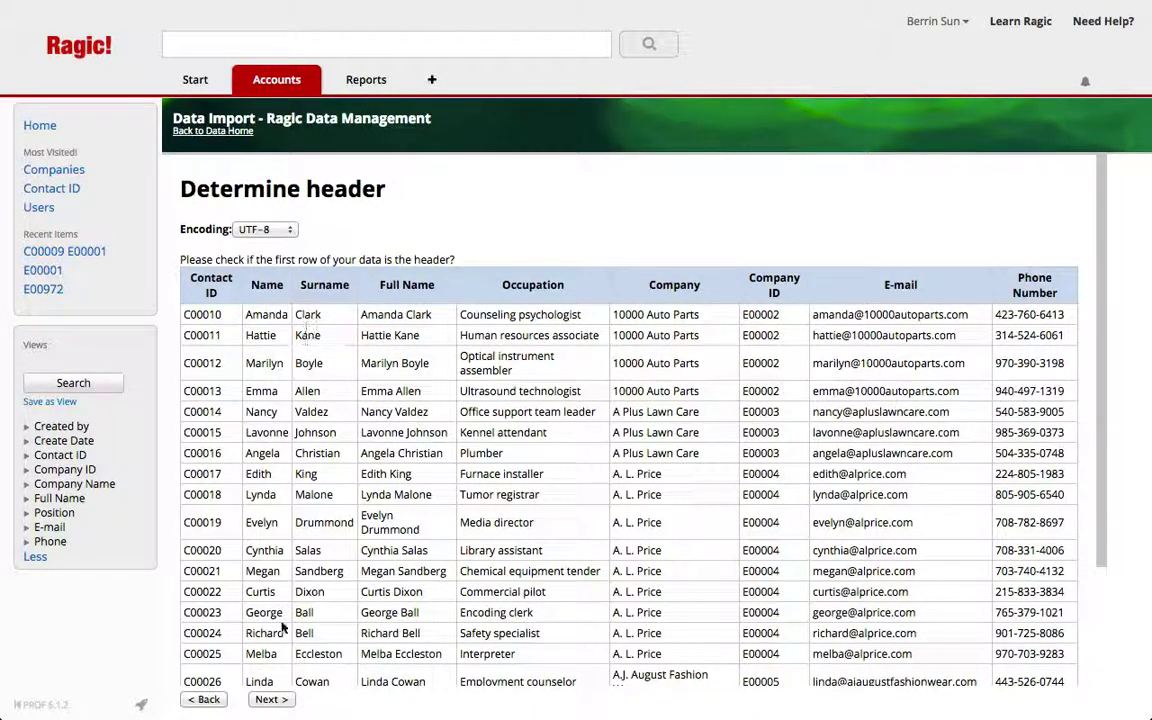
{"action": "left_click", "coordinate": [274, 699]}
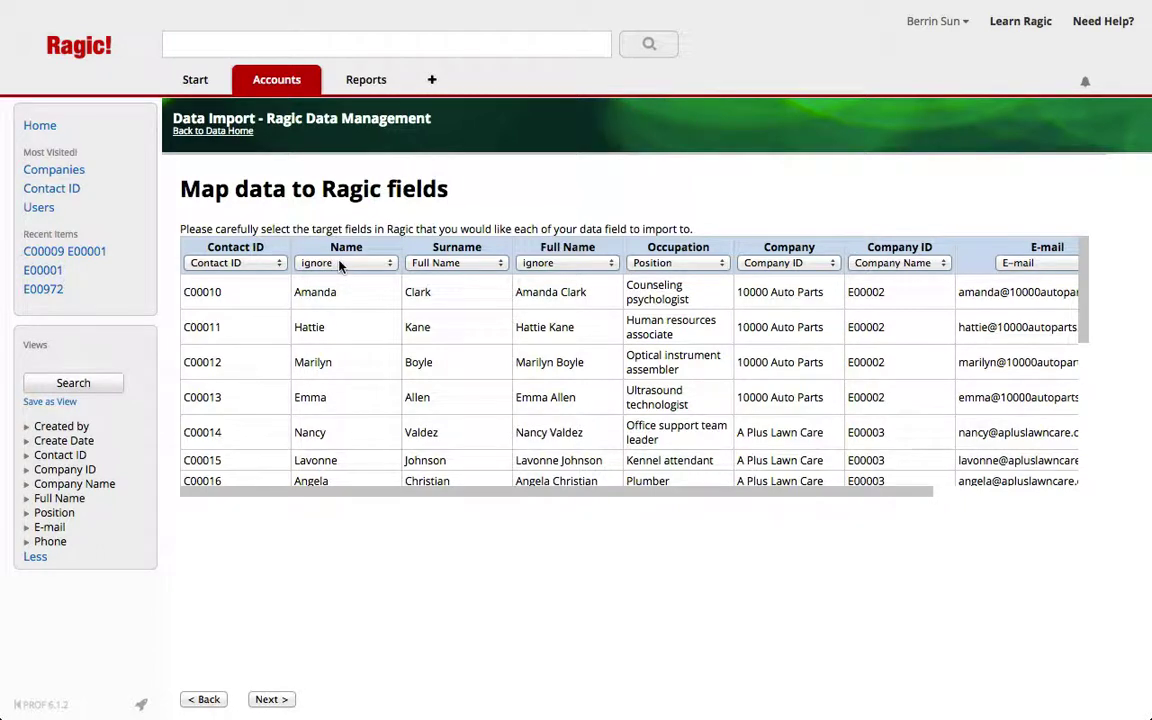
Set the import mapping to ignore the Surname column and map the Full Name column to the Full Name field
{"action": "left_click", "coordinate": [475, 263]}
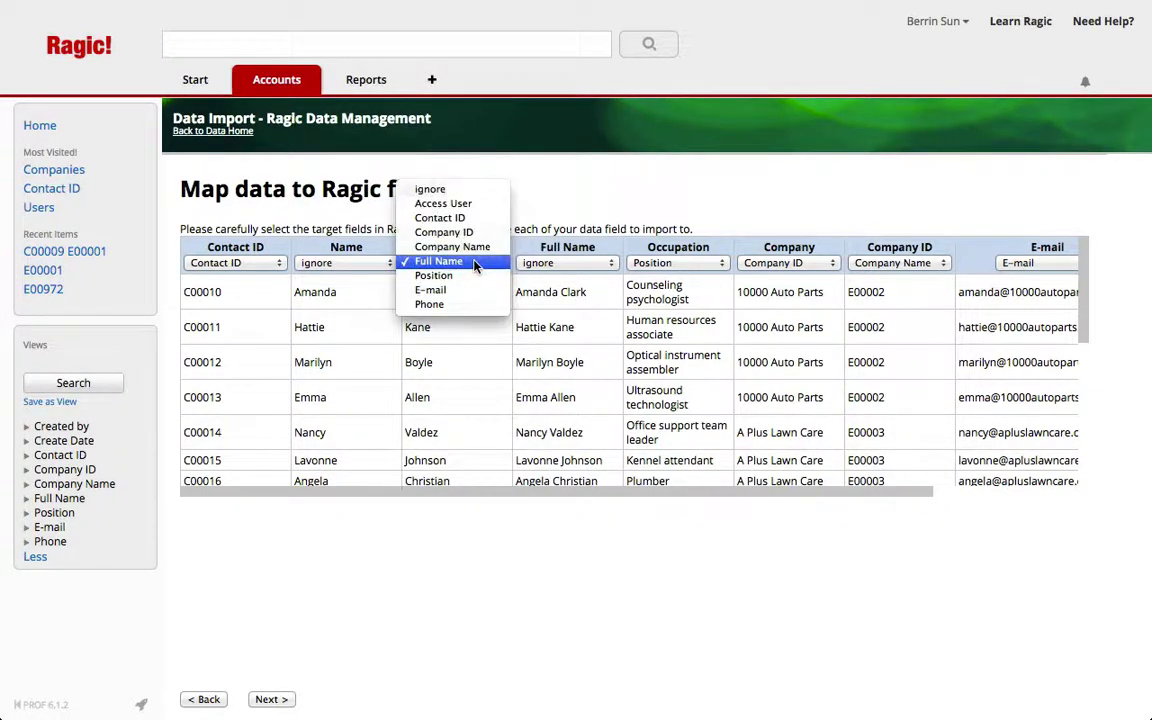
{"action": "left_click", "coordinate": [445, 261]}
{"action": "left_click", "coordinate": [445, 262]}
{"action": "left_click", "coordinate": [462, 191]}
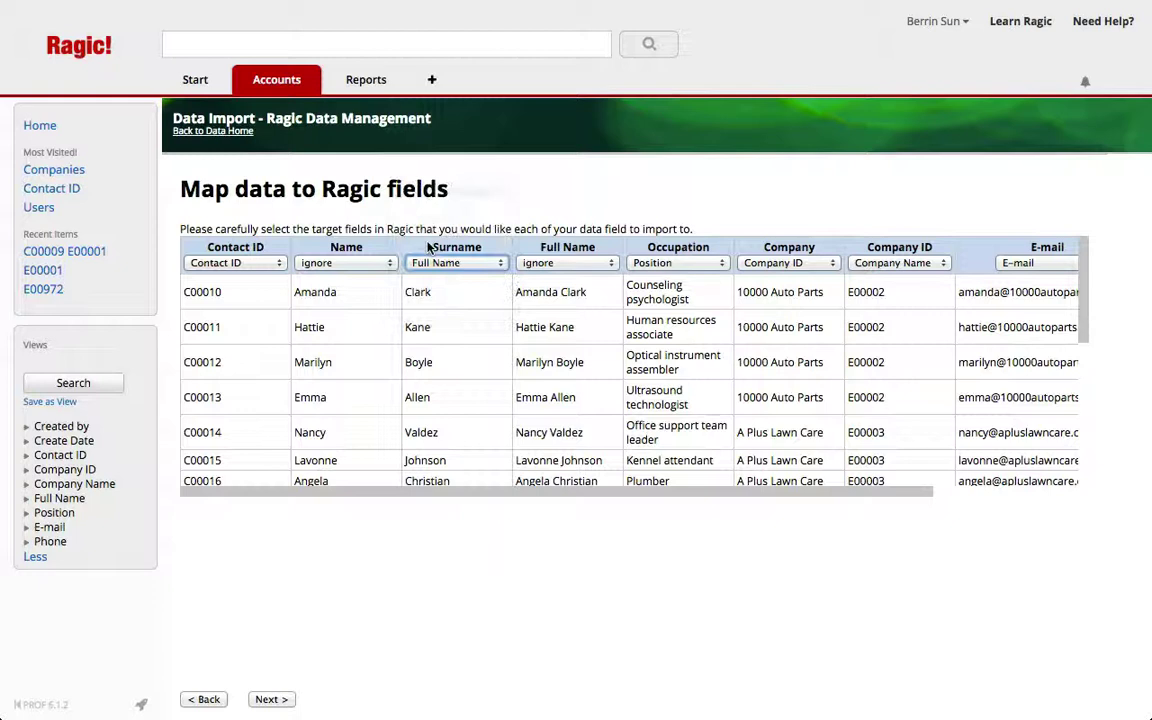
{"action": "left_click", "coordinate": [575, 264]}
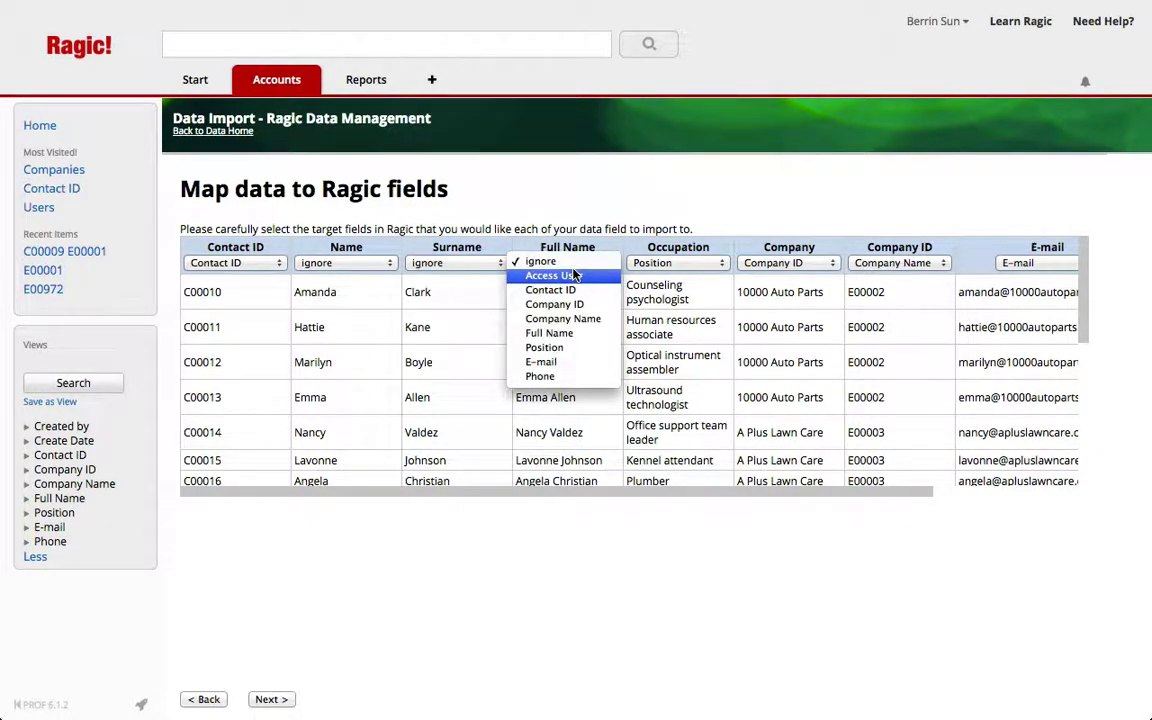
{"action": "left_click", "coordinate": [549, 333]}
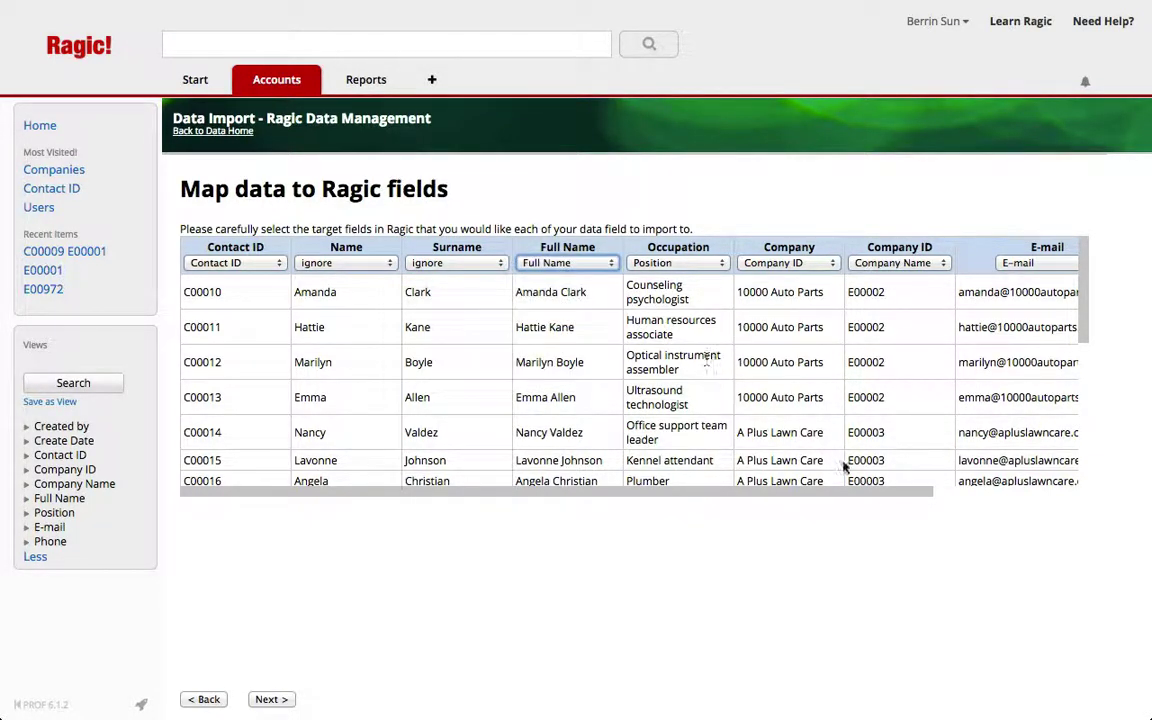
Map the Company column to Company Name and the Company ID column to Company ID, check the remaining columns and accept the mapping
{"action": "left_click", "coordinate": [800, 263]}
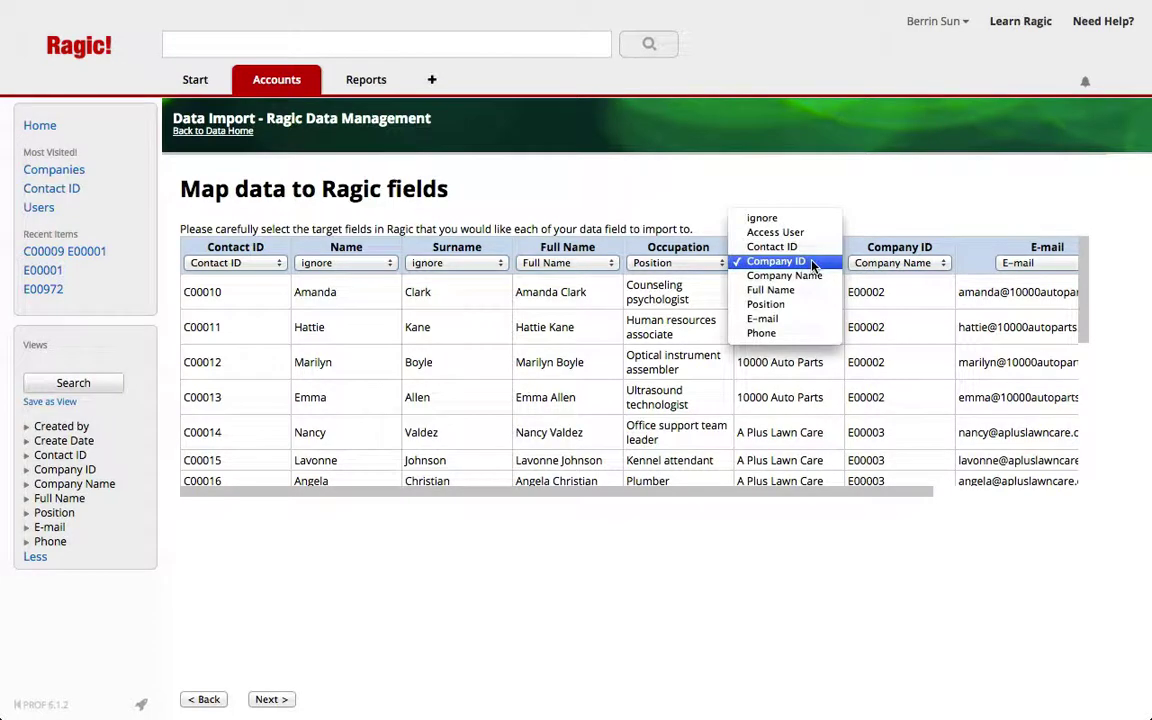
{"action": "left_click", "coordinate": [815, 276]}
{"action": "left_click", "coordinate": [898, 263]}
{"action": "left_click", "coordinate": [885, 248]}
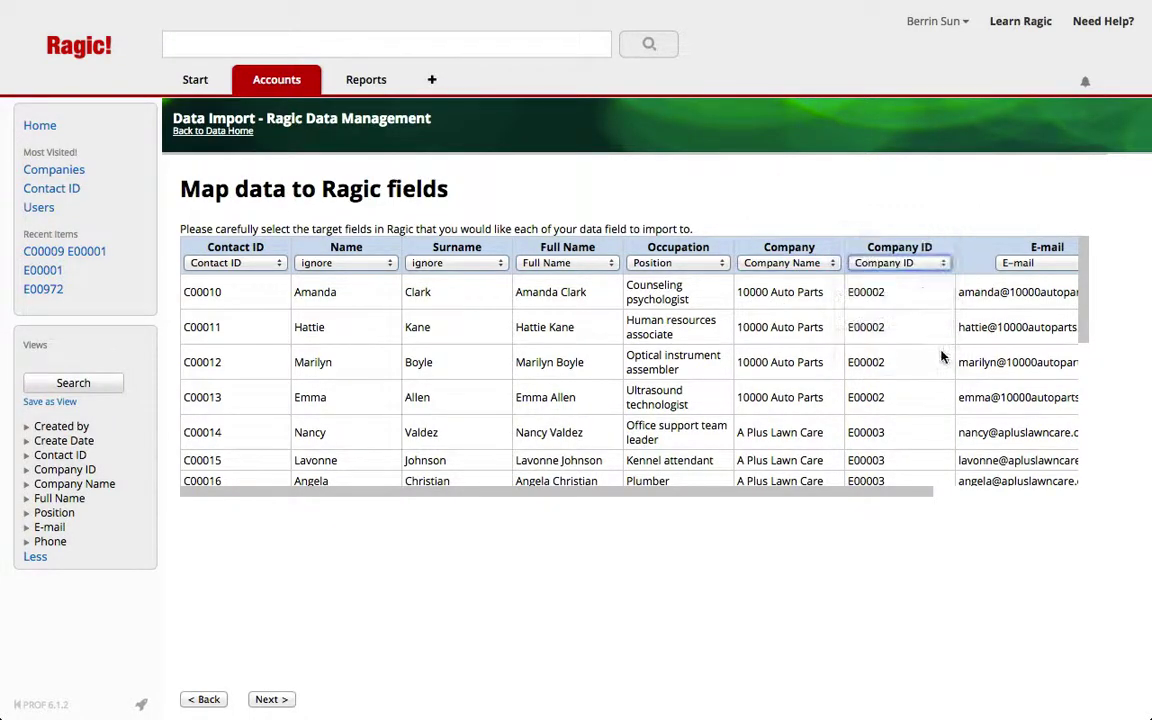
{"action": "left_click_drag", "start_coordinate": [774, 491], "coordinate": [930, 492]}
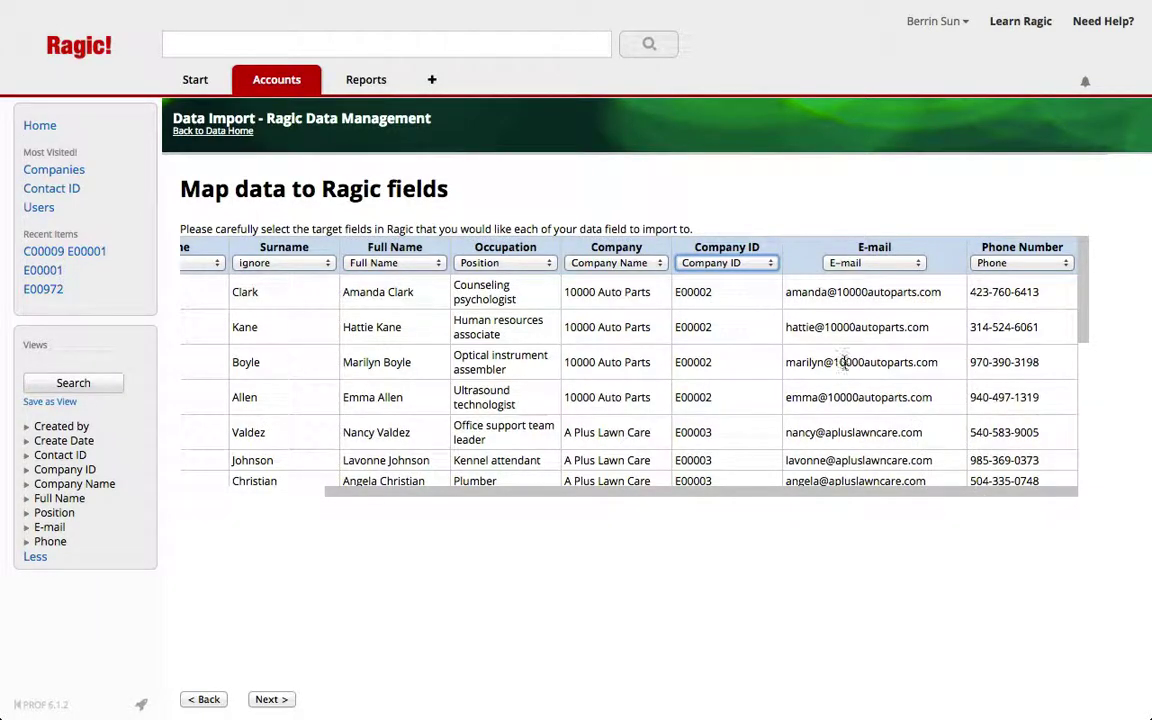
{"action": "left_click_drag", "start_coordinate": [694, 496], "coordinate": [507, 494]}
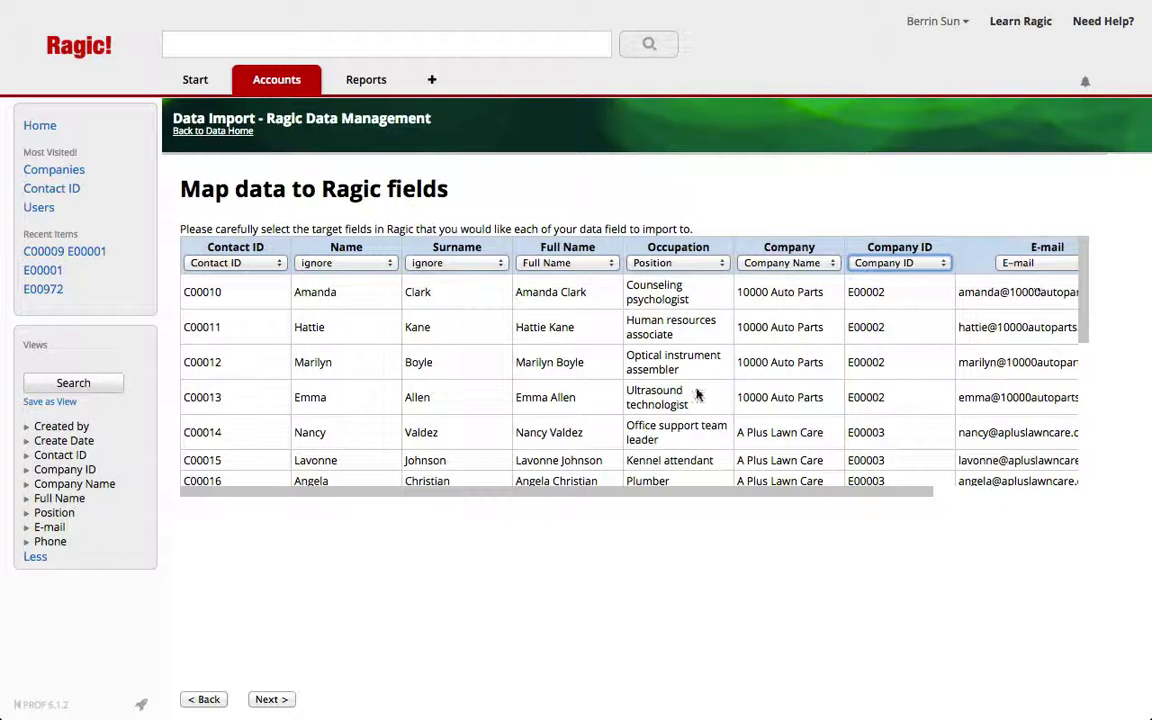
{"action": "left_click_drag", "start_coordinate": [656, 494], "coordinate": [828, 491]}
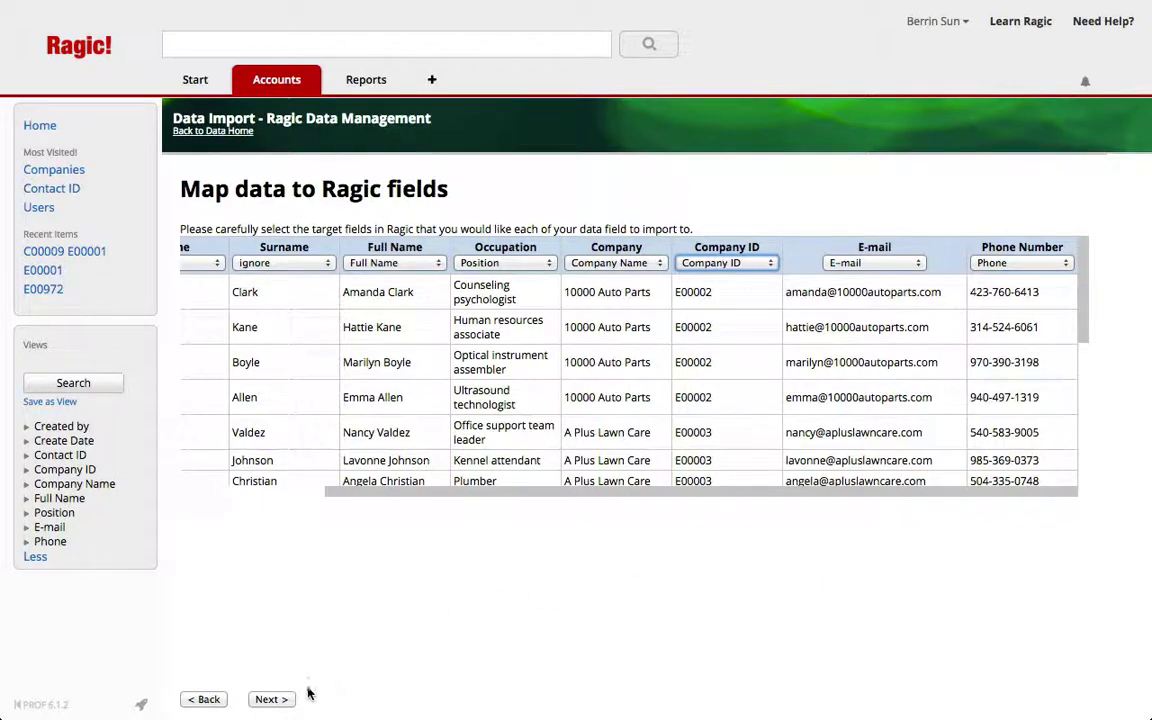
{"action": "left_click", "coordinate": [265, 699]}
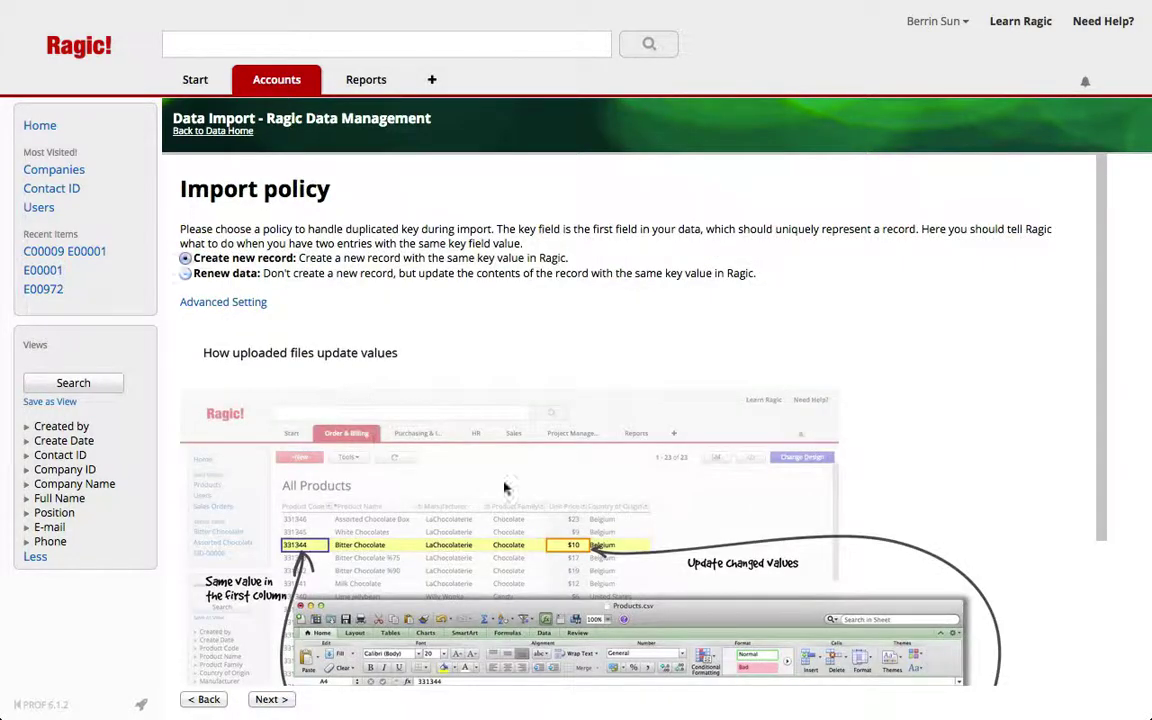
Choose the Create new record import policy and import the contact data
{"action": "left_click", "coordinate": [185, 258]}
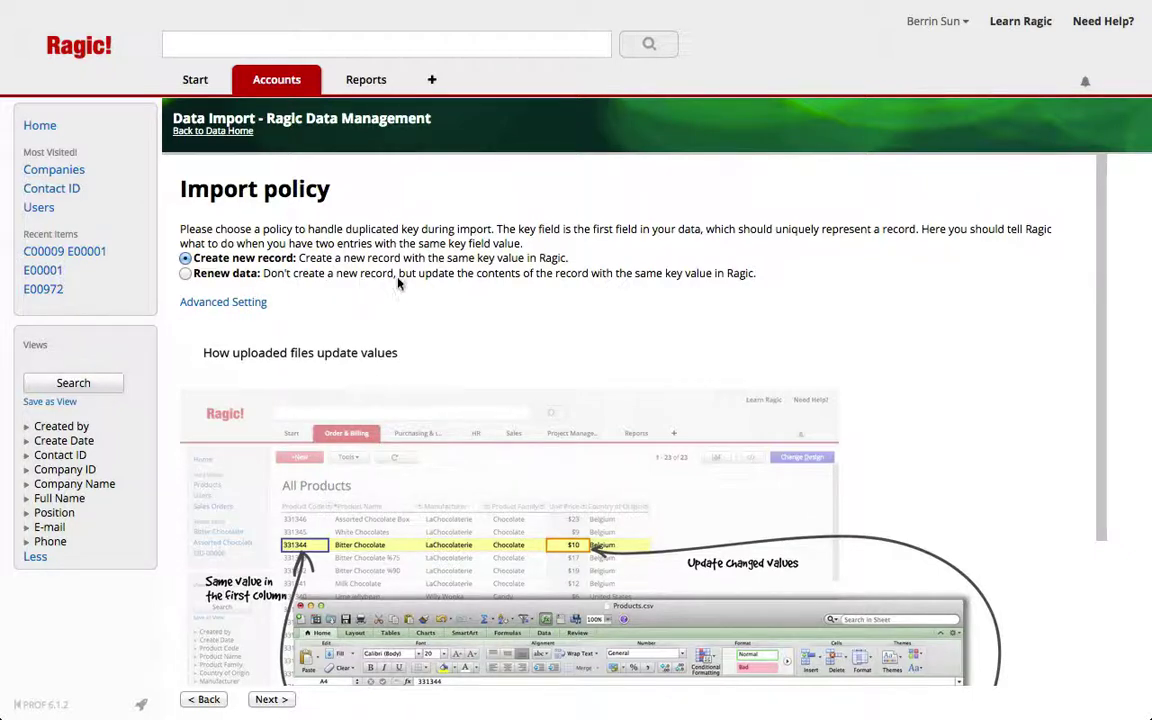
{"action": "left_click", "coordinate": [259, 700]}
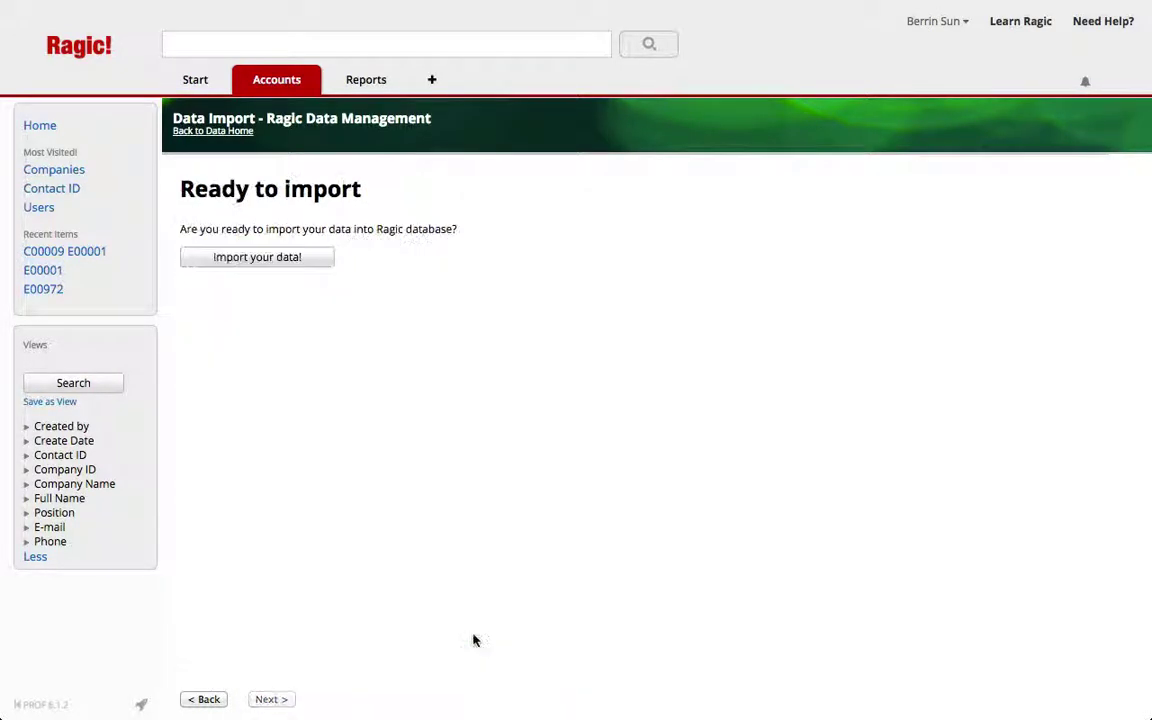
{"action": "left_click", "coordinate": [266, 260]}
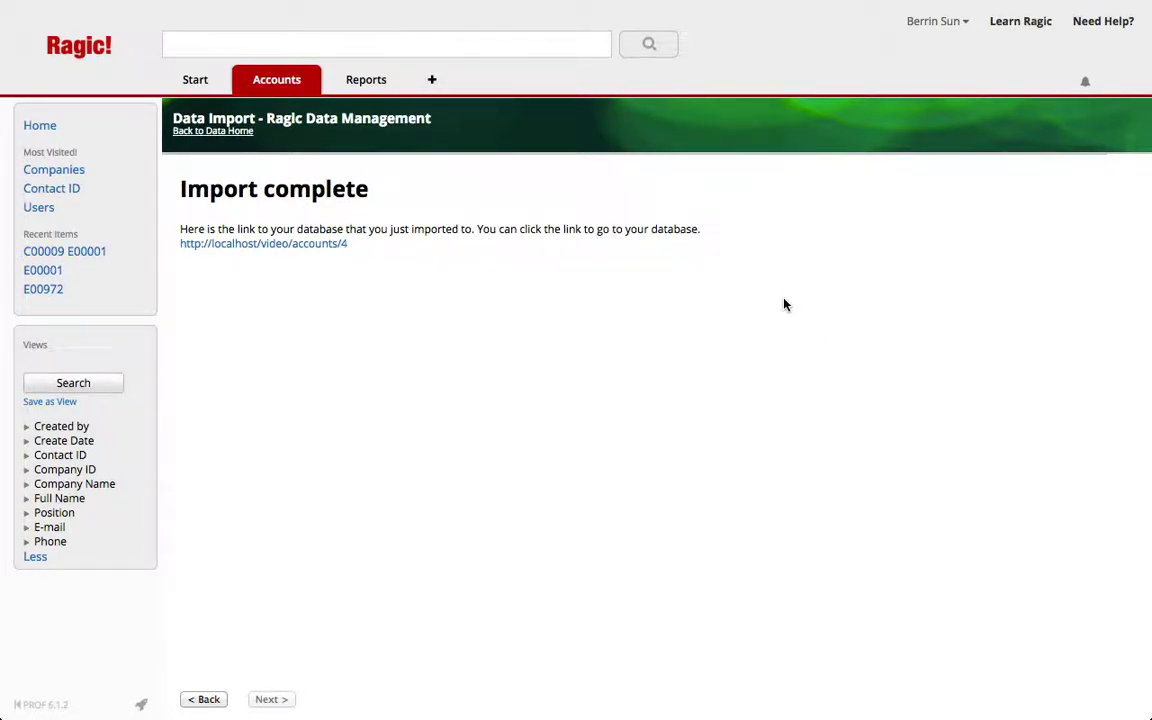
Open the imported Contact ID listing and examine a Witmark contact together with its linked company record
{"action": "left_click", "coordinate": [305, 247]}
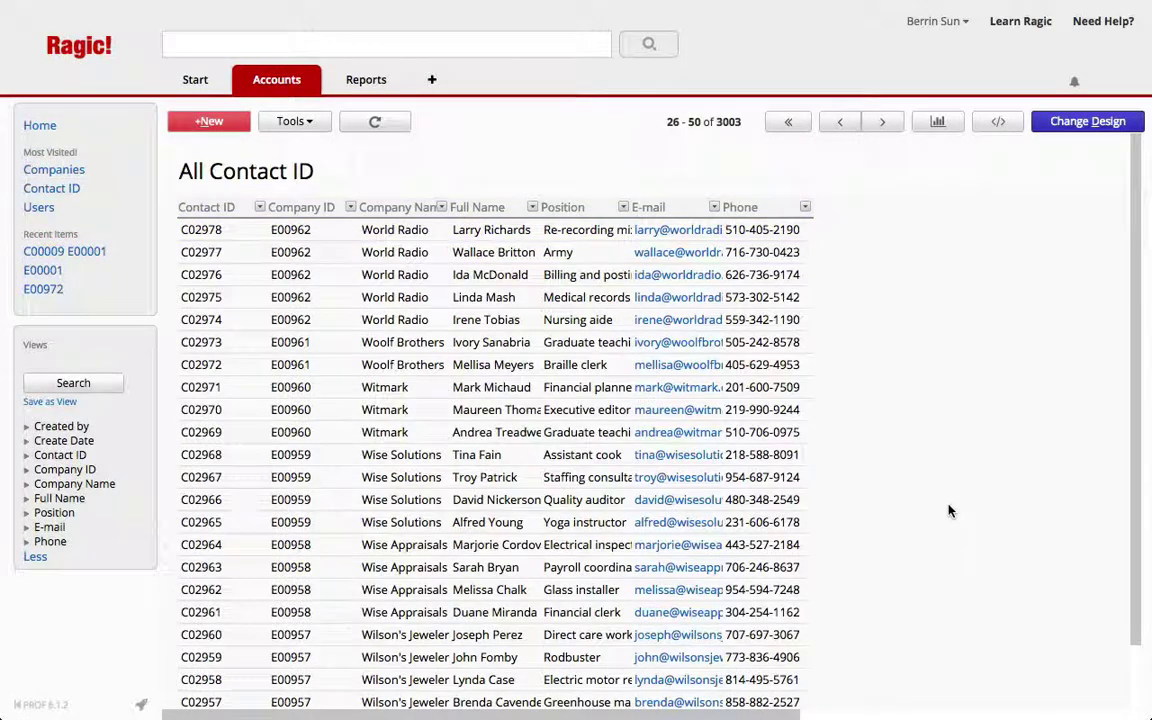
{"action": "scroll", "coordinate": [950, 511], "scroll_direction": "down", "scroll_amount": 1}
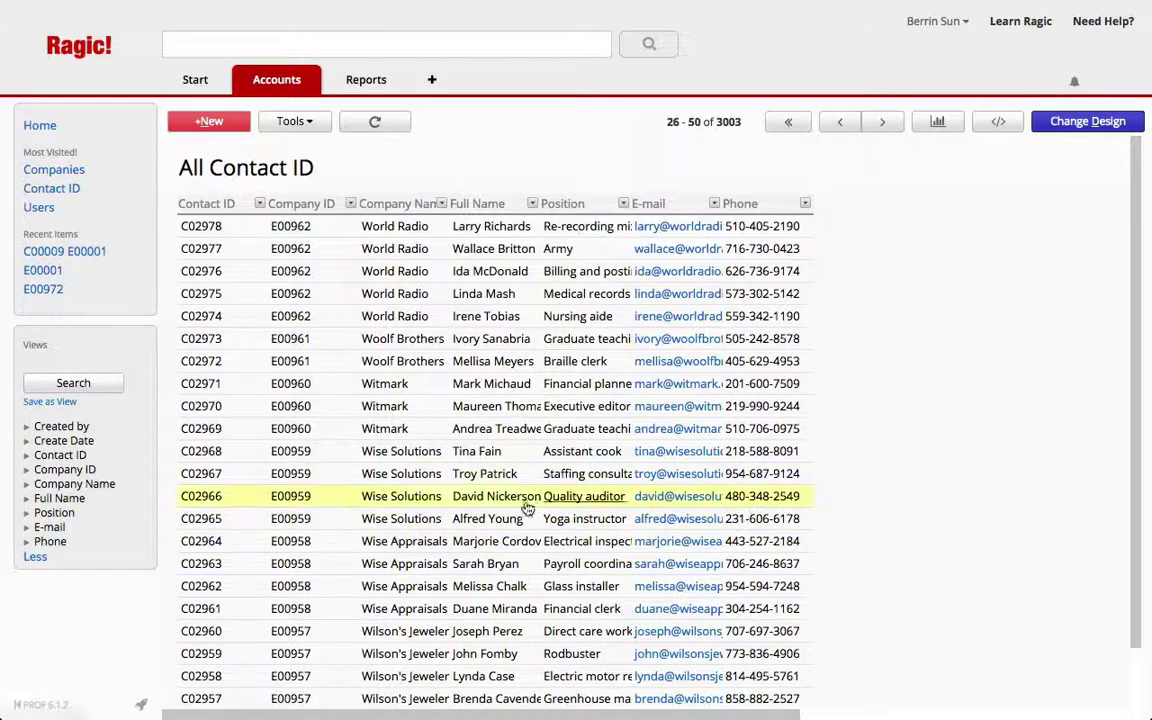
{"action": "left_click", "coordinate": [425, 397]}
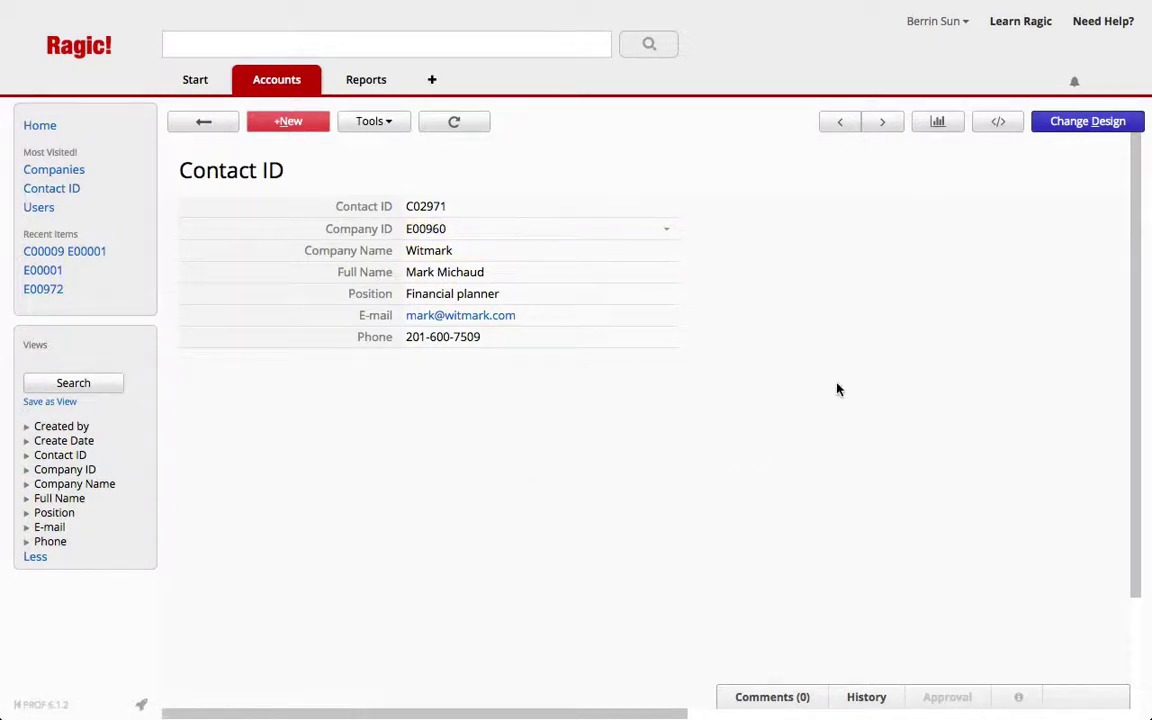
{"action": "left_click", "coordinate": [417, 232]}
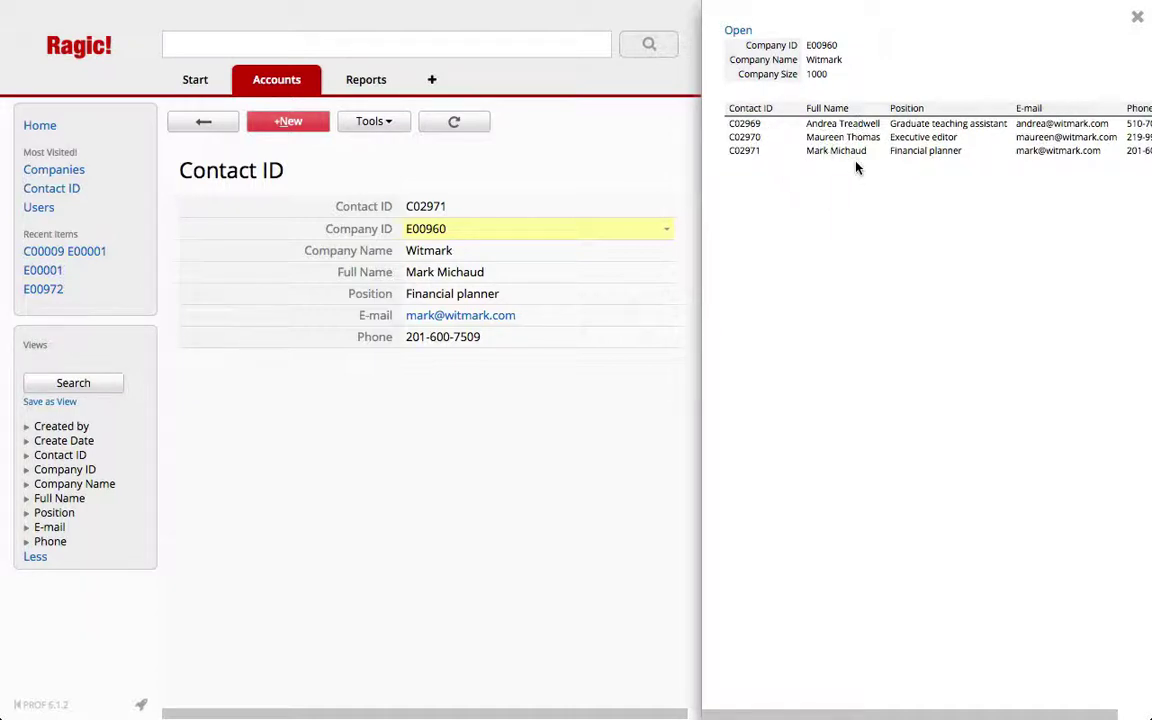
Examine the Advansed Teksyztems record in the Companies sheet and a Woolf Brothers contact record, and return to the Contact ID listing
{"action": "left_click", "coordinate": [211, 128]}
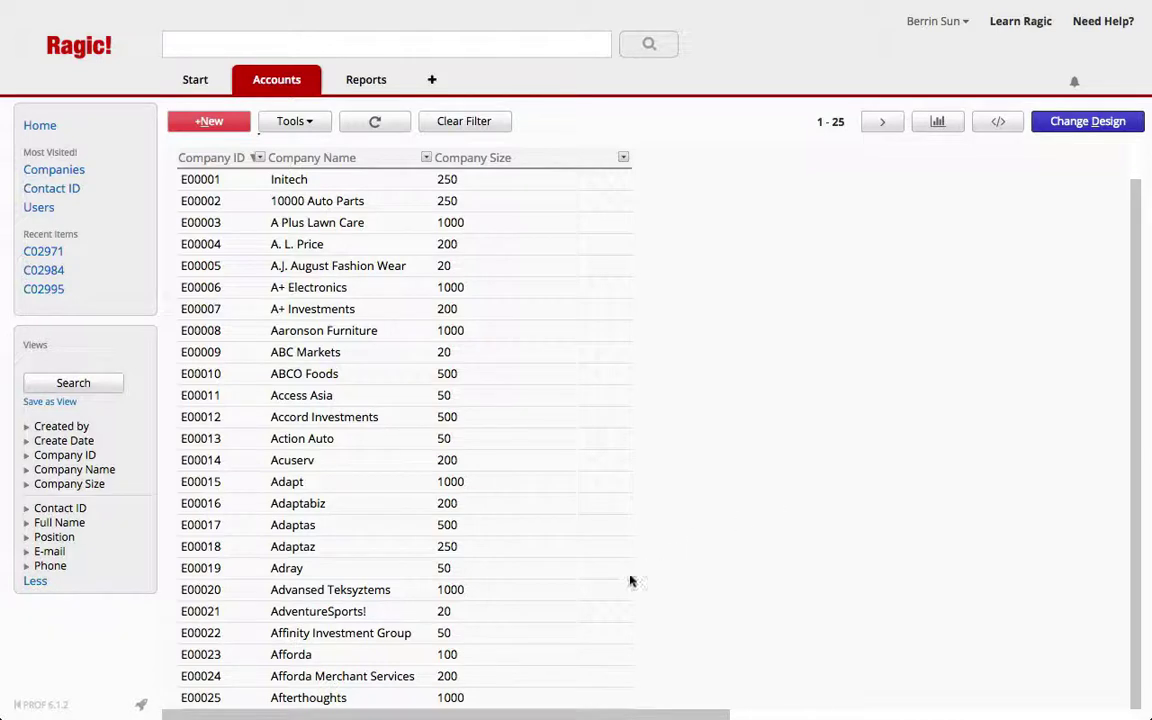
{"action": "left_click", "coordinate": [600, 589]}
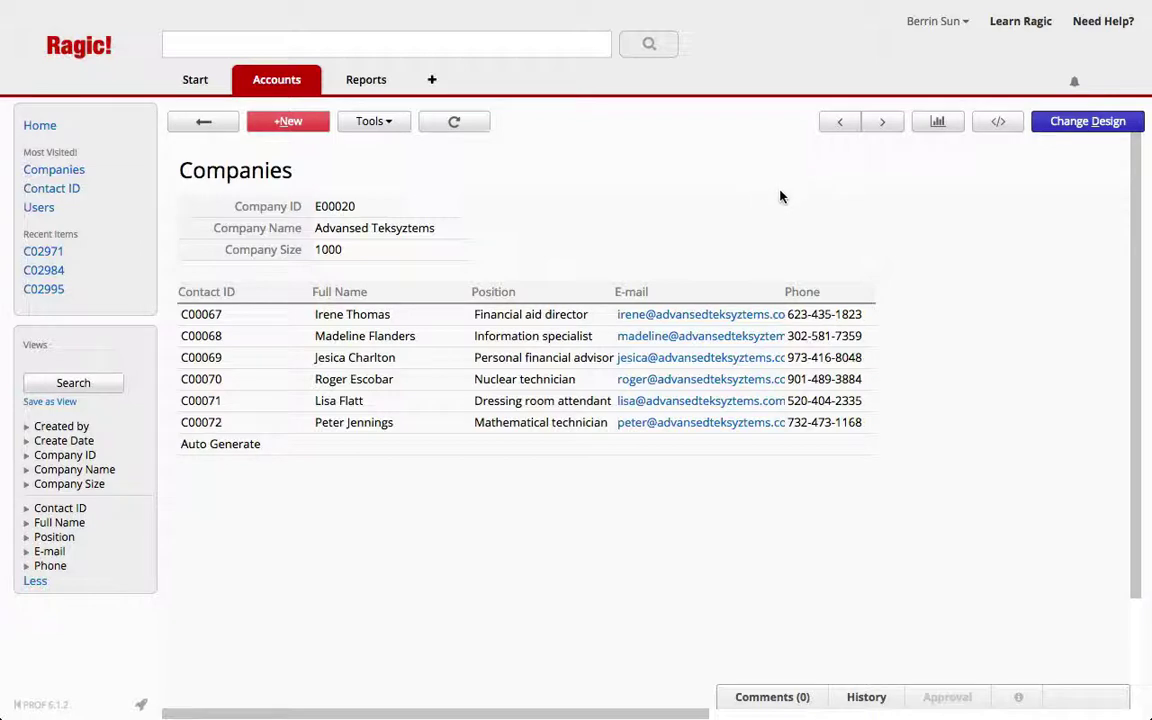
{"action": "left_click", "coordinate": [195, 121]}
{"action": "left_click", "coordinate": [602, 231]}
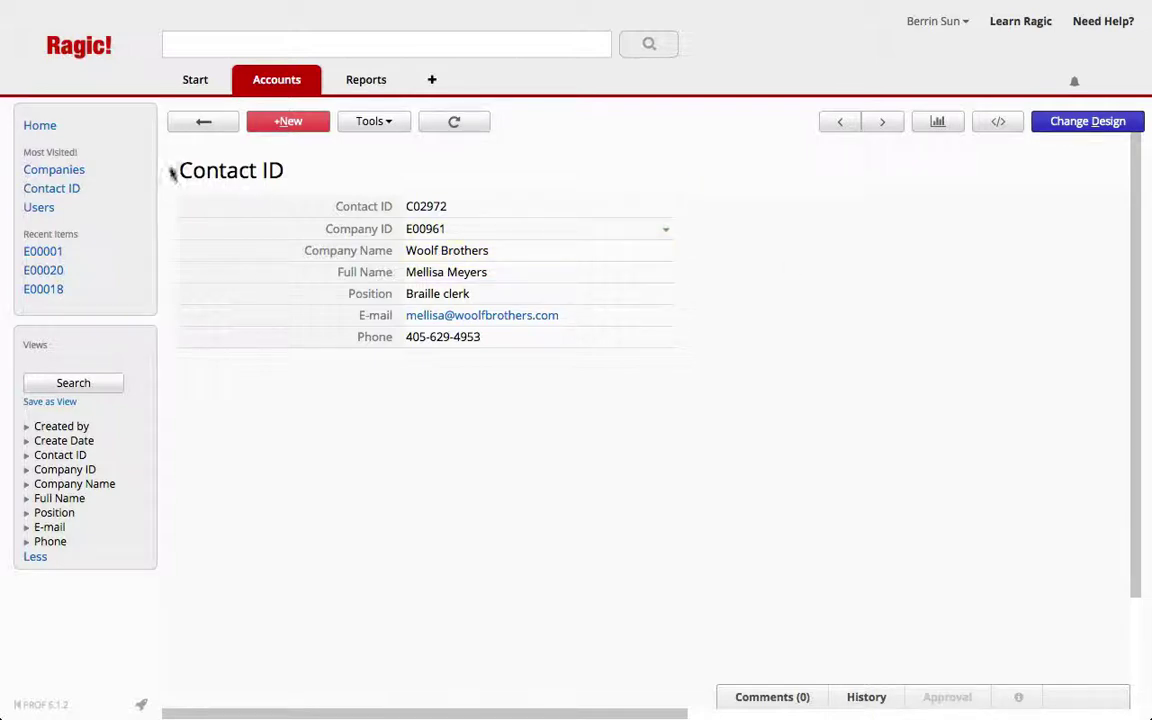
{"action": "left_click", "coordinate": [172, 120]}
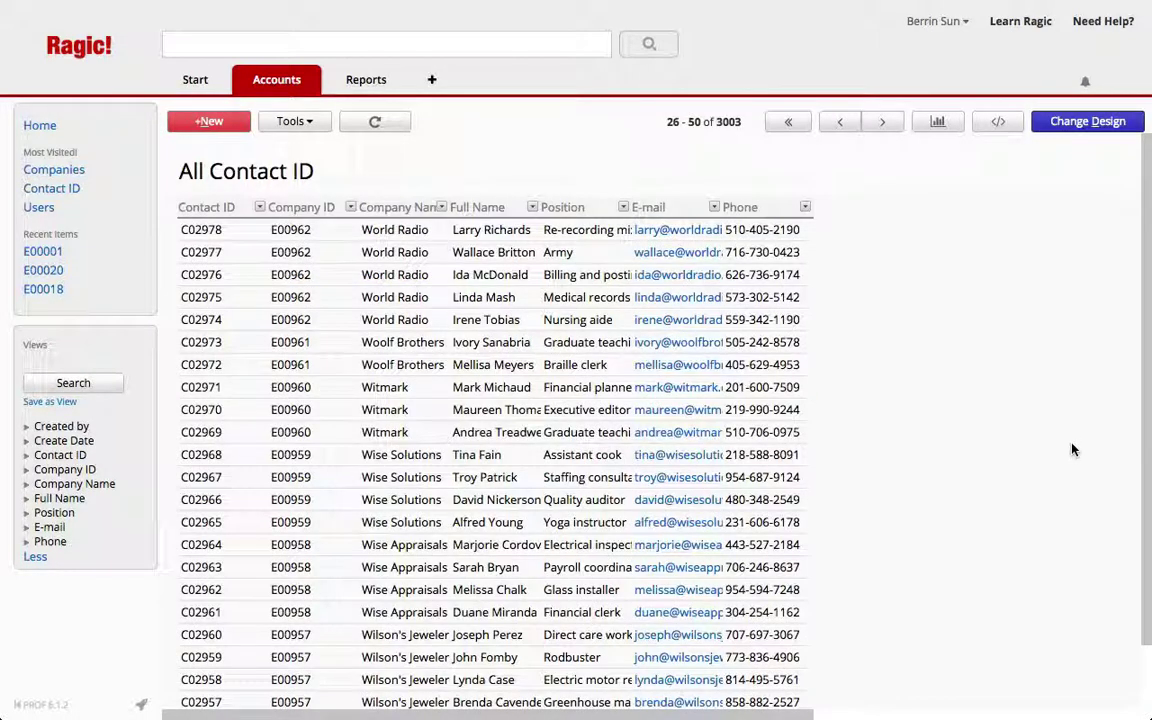